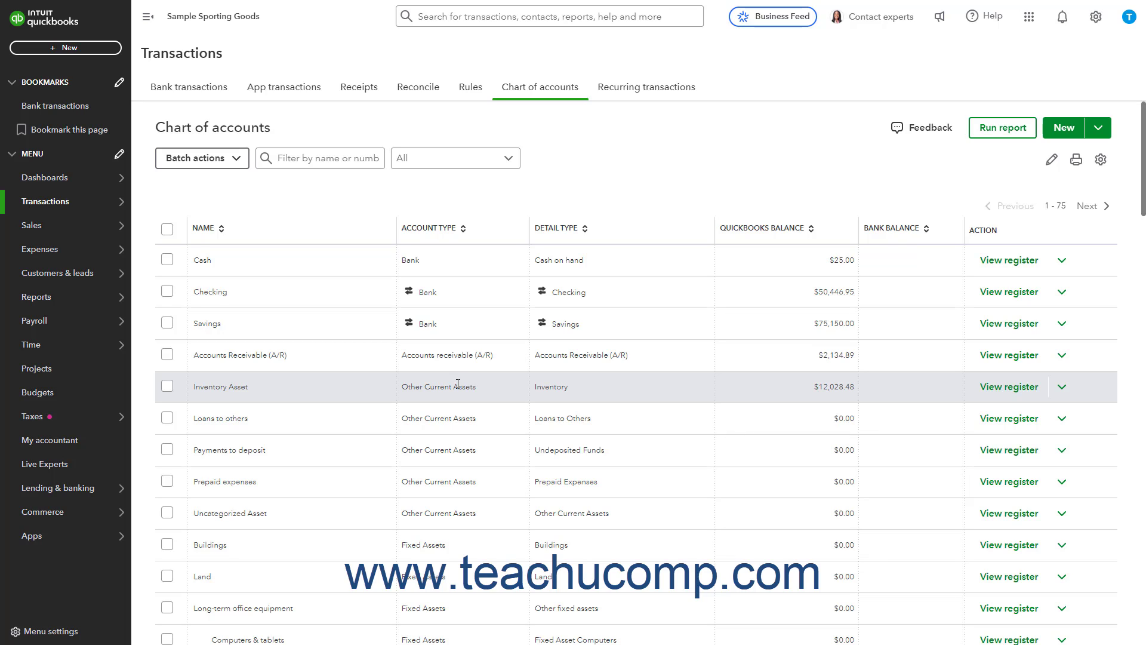
# Open the chart of accounts and start a new account named "Prepaid rent"
pyautogui.click(1096, 17)
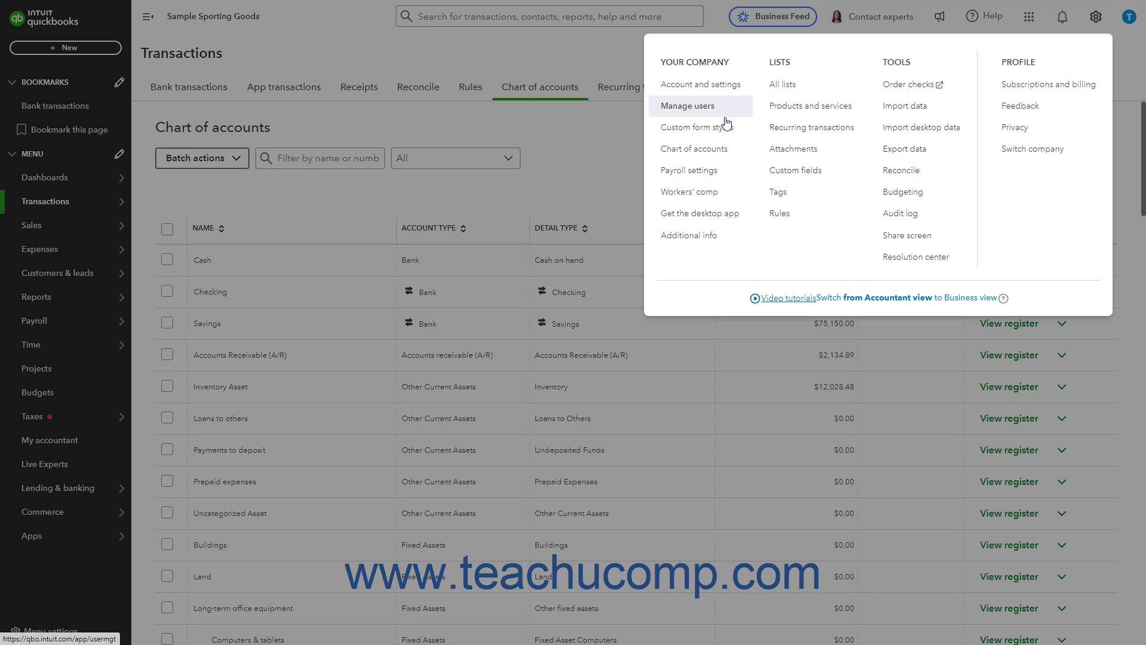
pyautogui.click(705, 157)
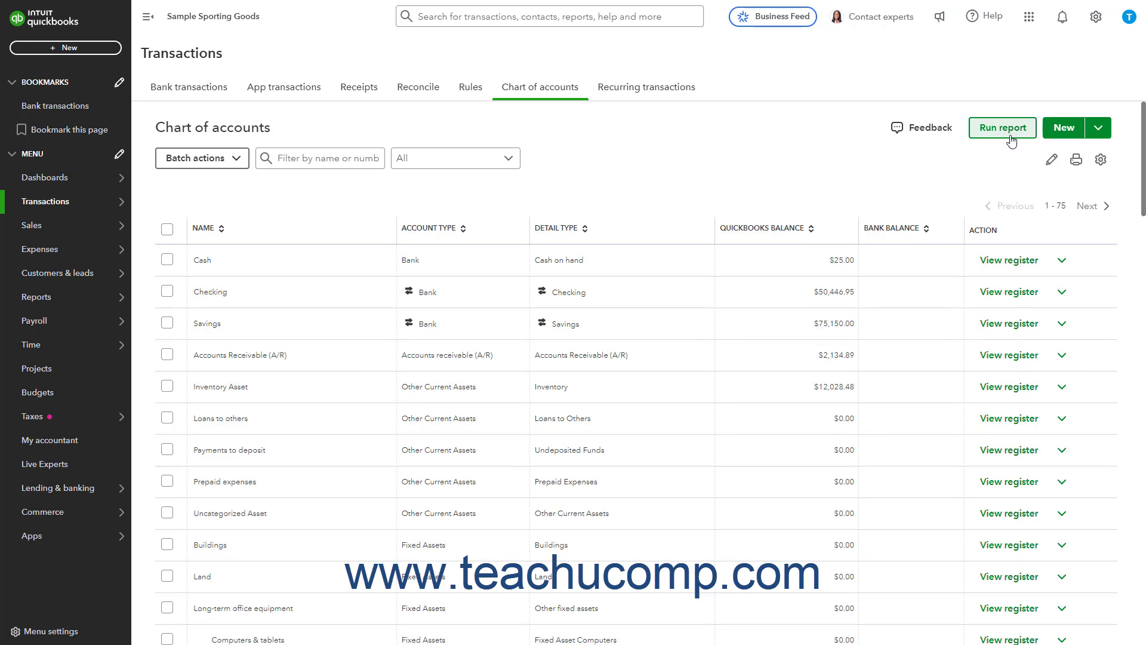
pyautogui.click(1058, 131)
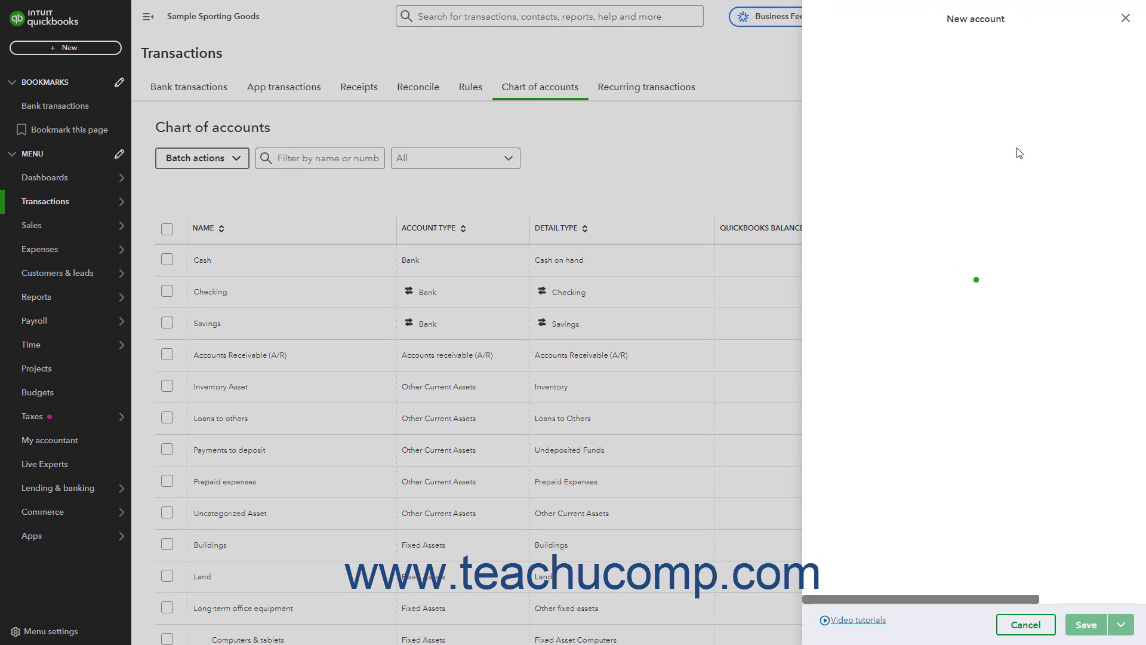
pyautogui.click(892, 74)
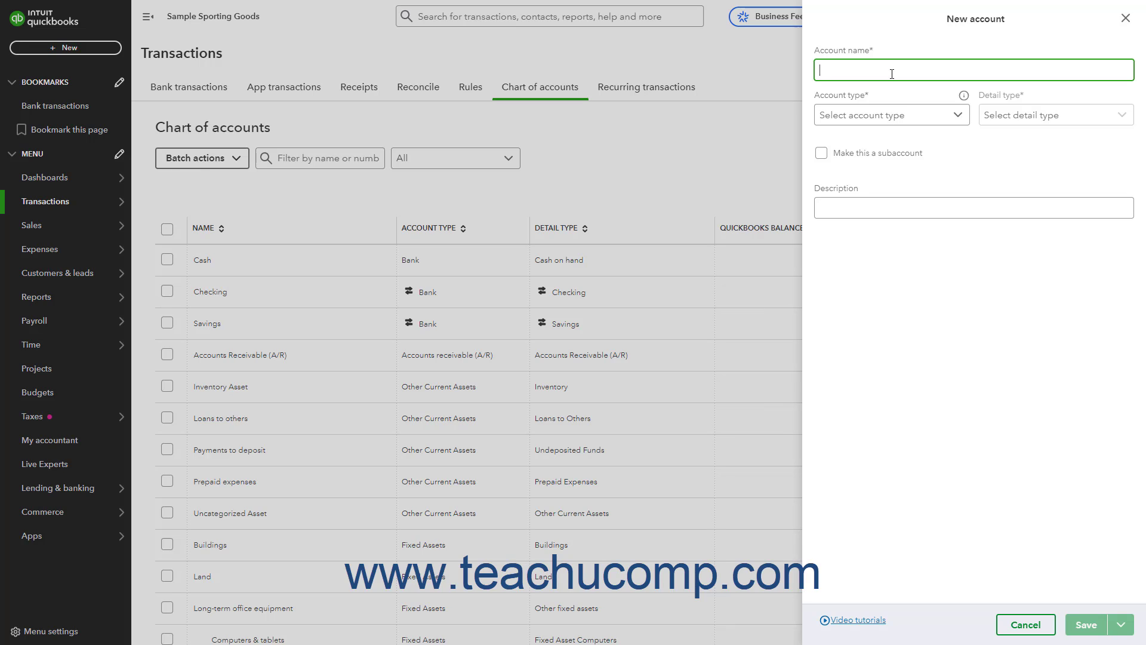
pyautogui.write('Prepaid rent')
# Set the new account's type to Other Current Assets and its detail type to Prepaid Expenses
pyautogui.click(954, 123)
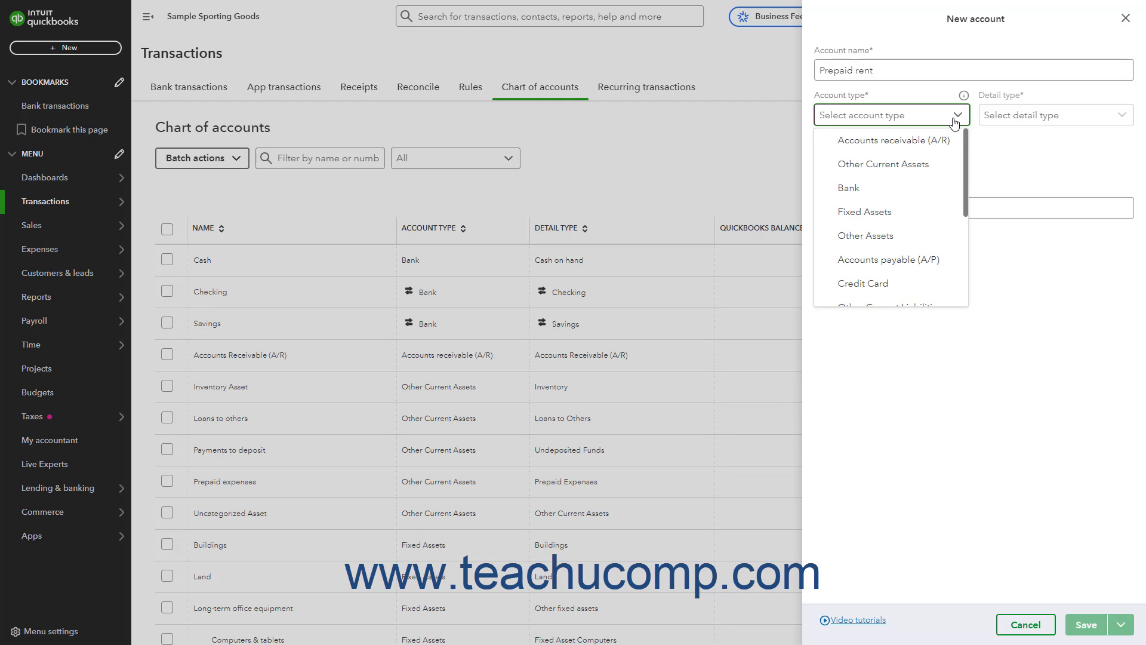
pyautogui.click(901, 165)
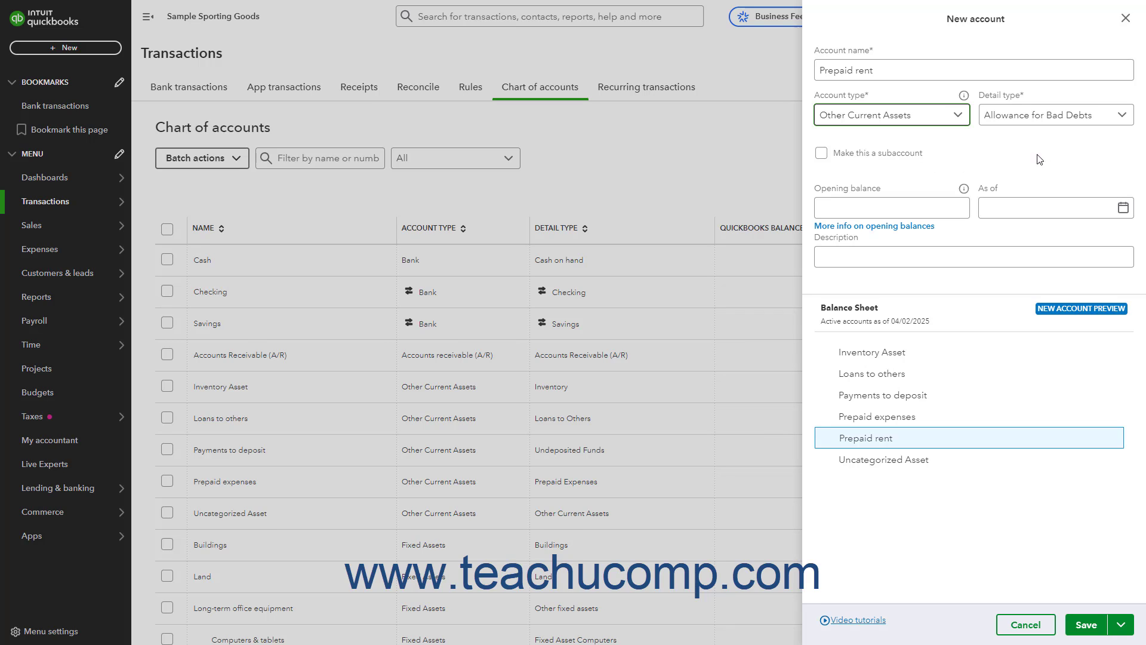
pyautogui.click(1102, 116)
pyautogui.scroll(-5, 1033, 222)
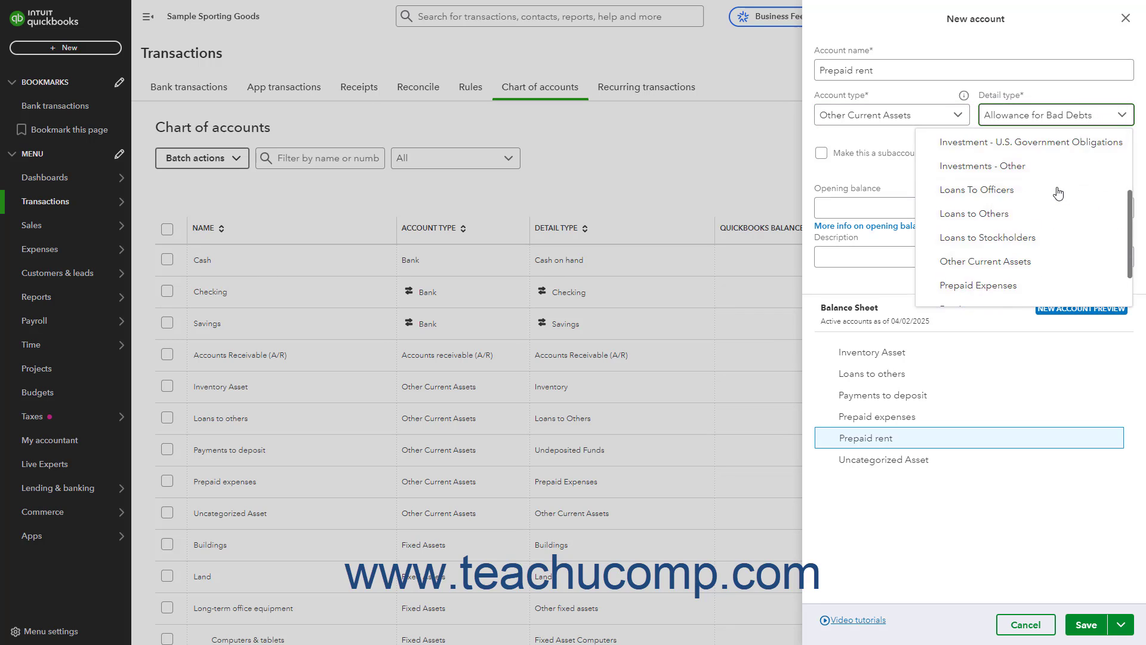
pyautogui.click(1022, 247)
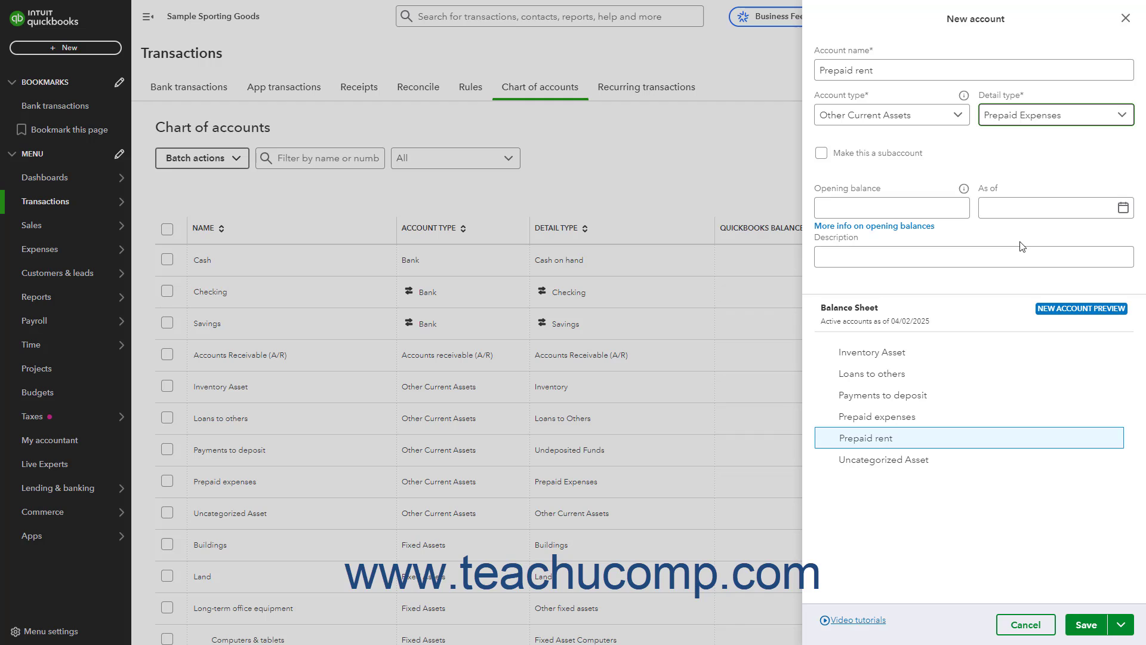
# Make the new account a subaccount of Prepaid expenses and save it
pyautogui.click(824, 155)
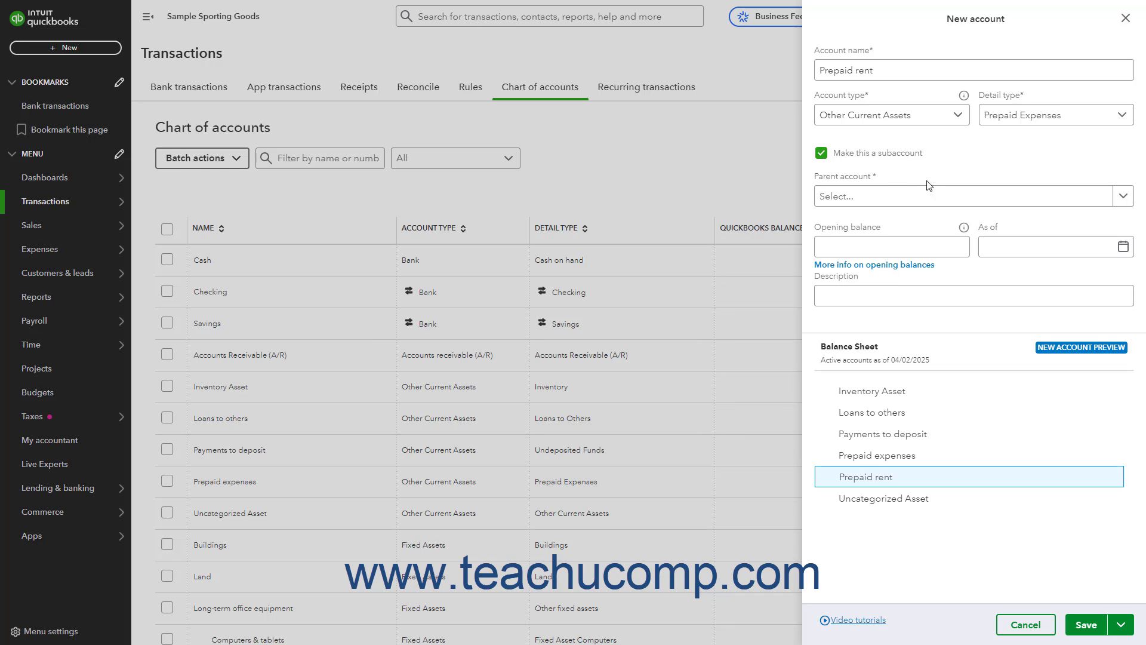
pyautogui.click(1118, 197)
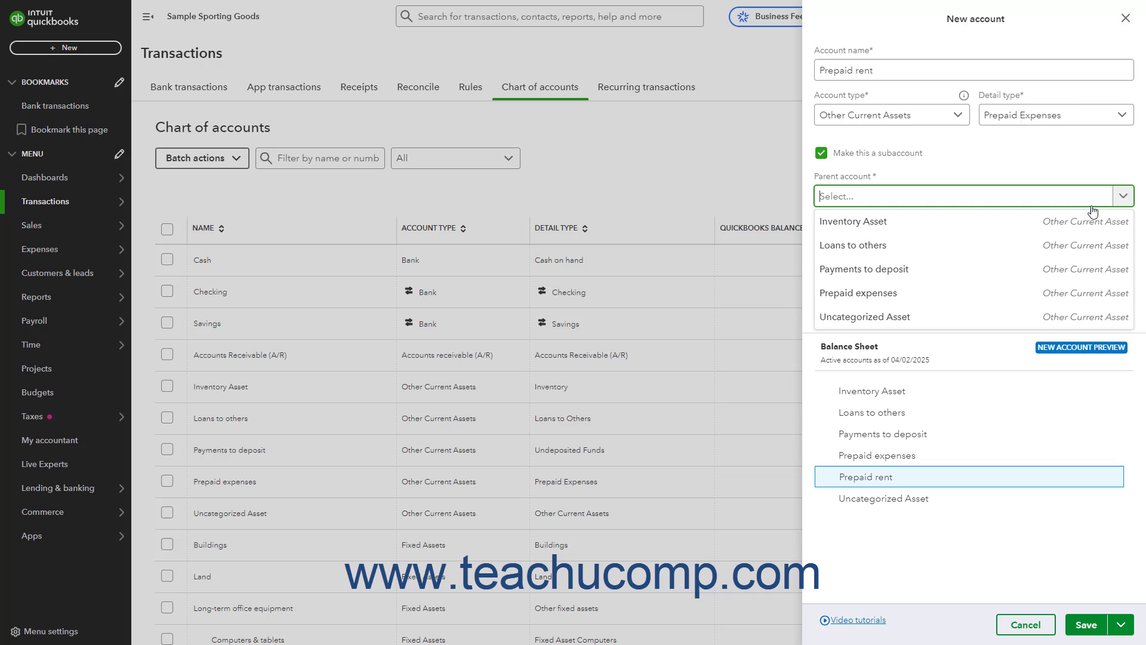
pyautogui.click(990, 292)
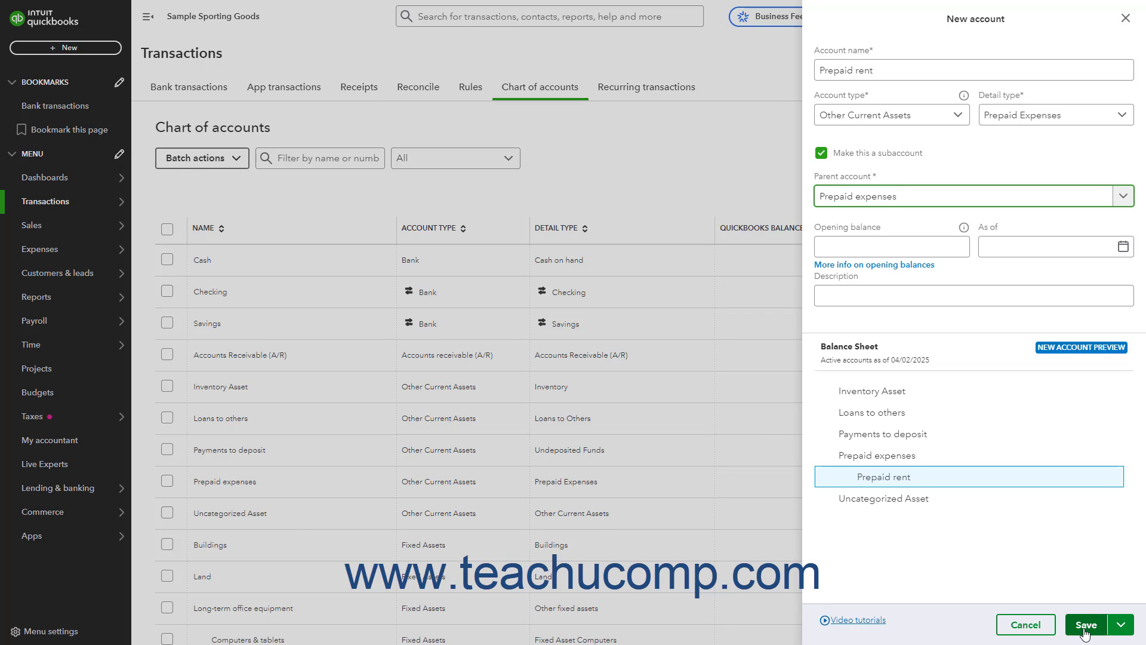
pyautogui.click(1085, 633)
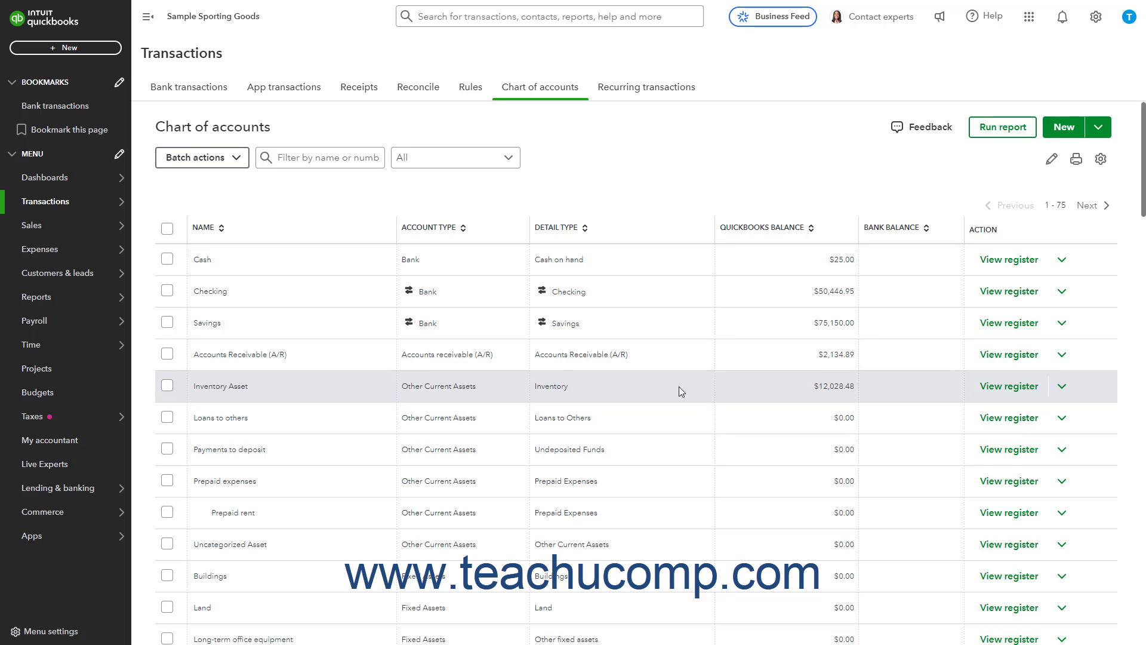
# Start a new check and add "Michigan Property Management Inc." as a new vendor for the payee
pyautogui.click(109, 53)
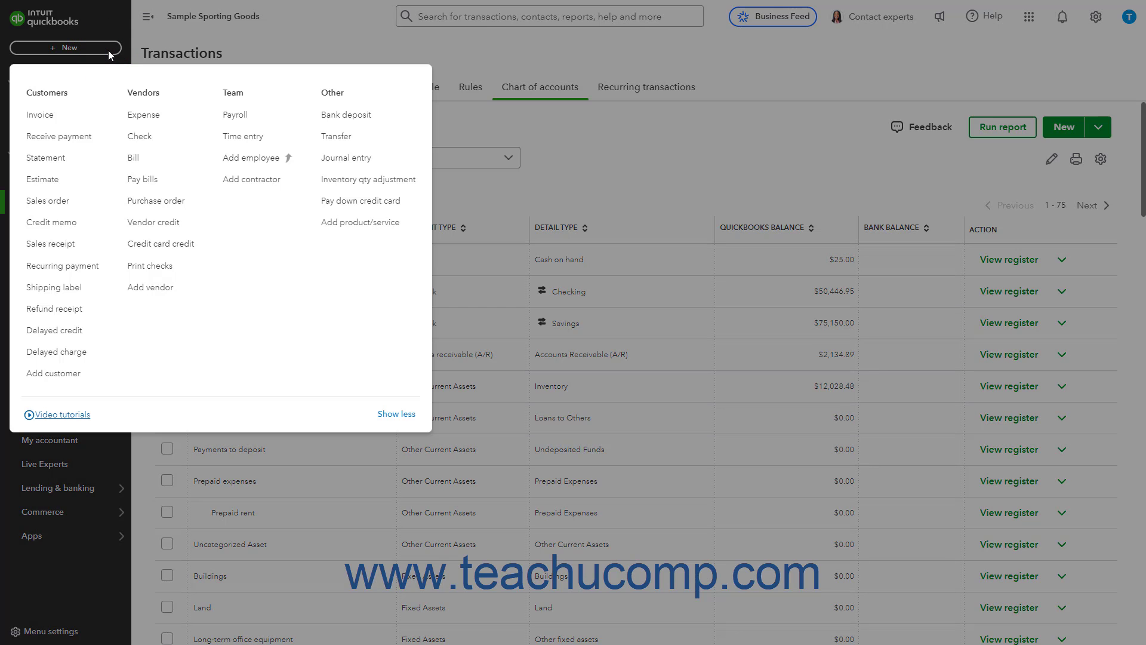
pyautogui.click(161, 148)
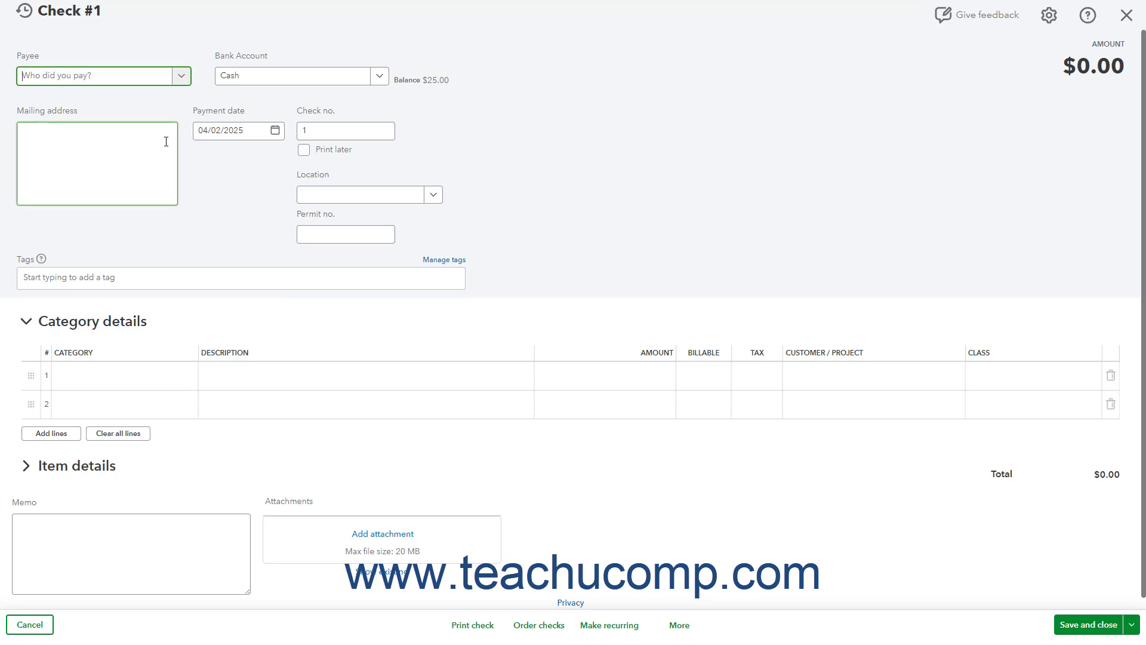
pyautogui.click(182, 76)
pyautogui.click(179, 92)
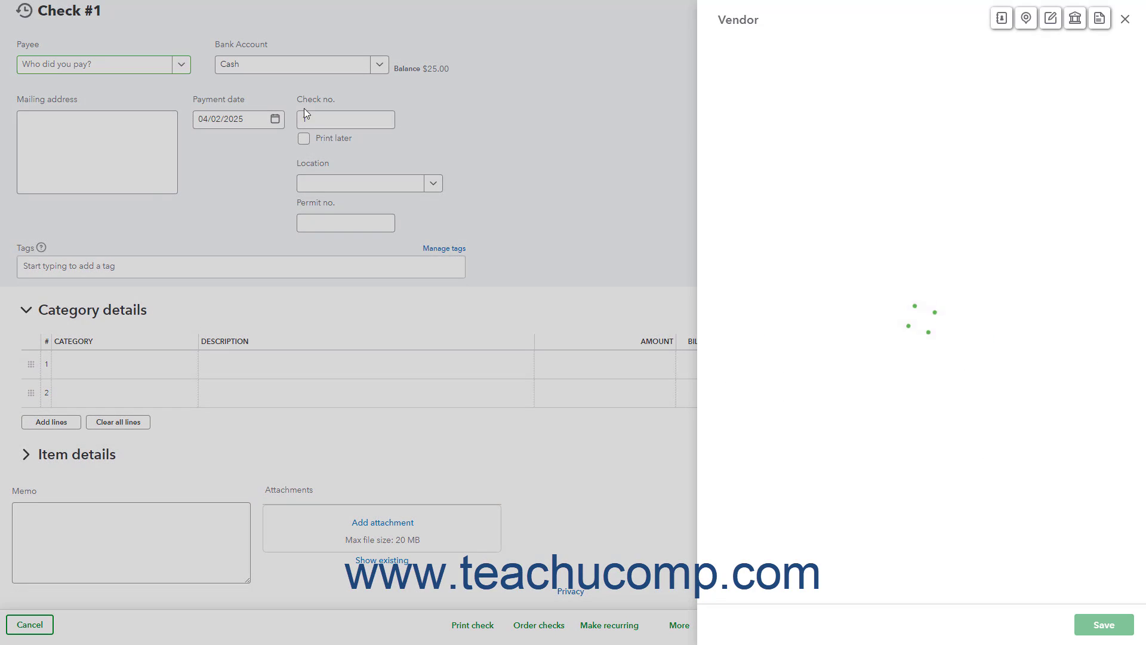
pyautogui.click(816, 177)
pyautogui.write('Michigan Property Management Inc.')
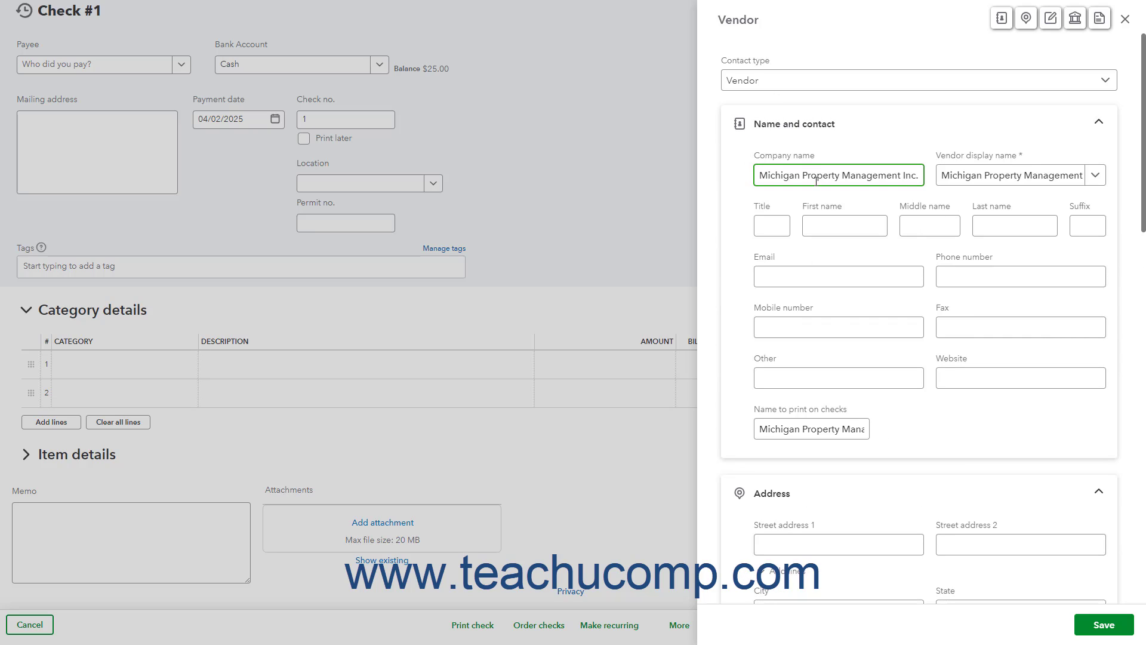
pyautogui.click(1082, 625)
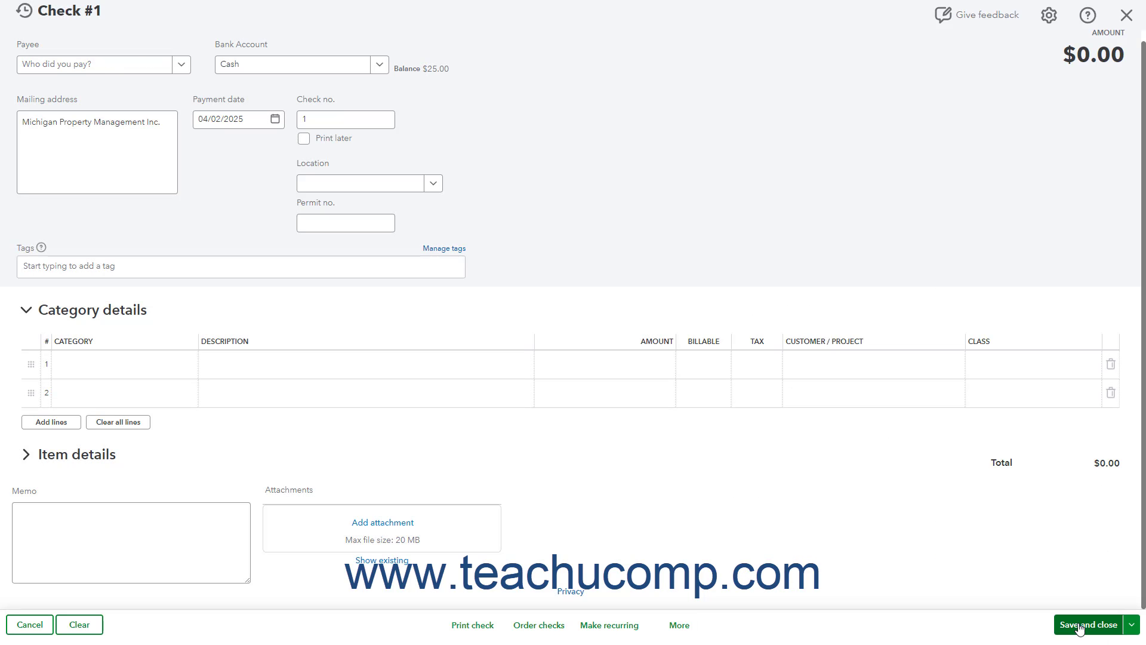
# Set the check's bank account to Checking and its payment date to 04/01/2025
pyautogui.click(379, 65)
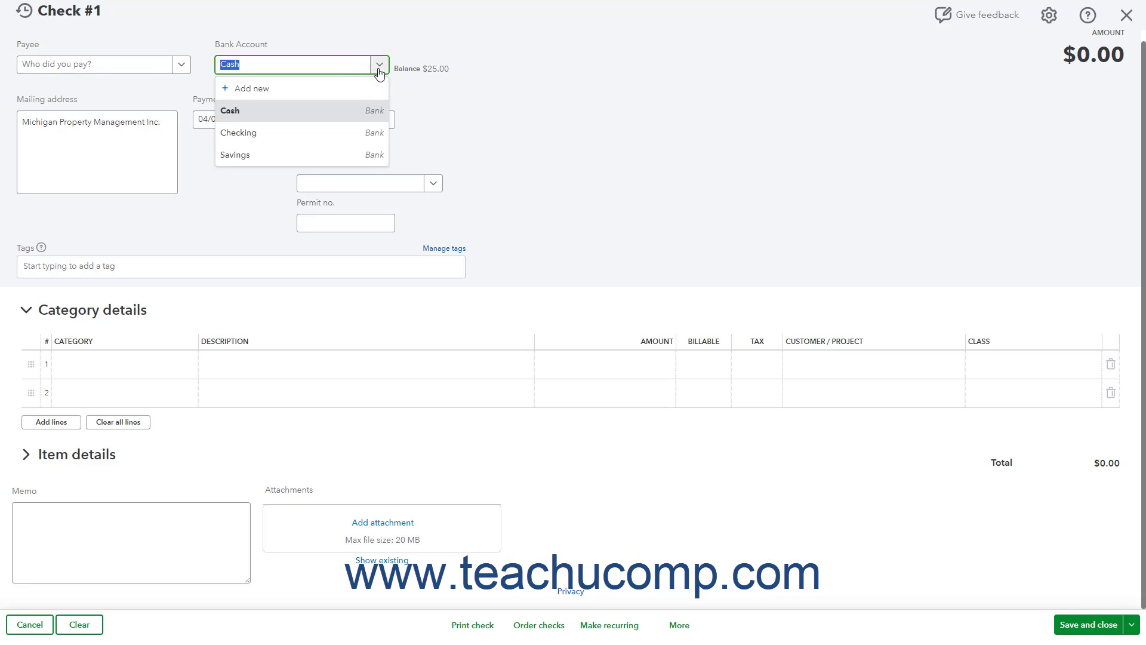
pyautogui.click(370, 132)
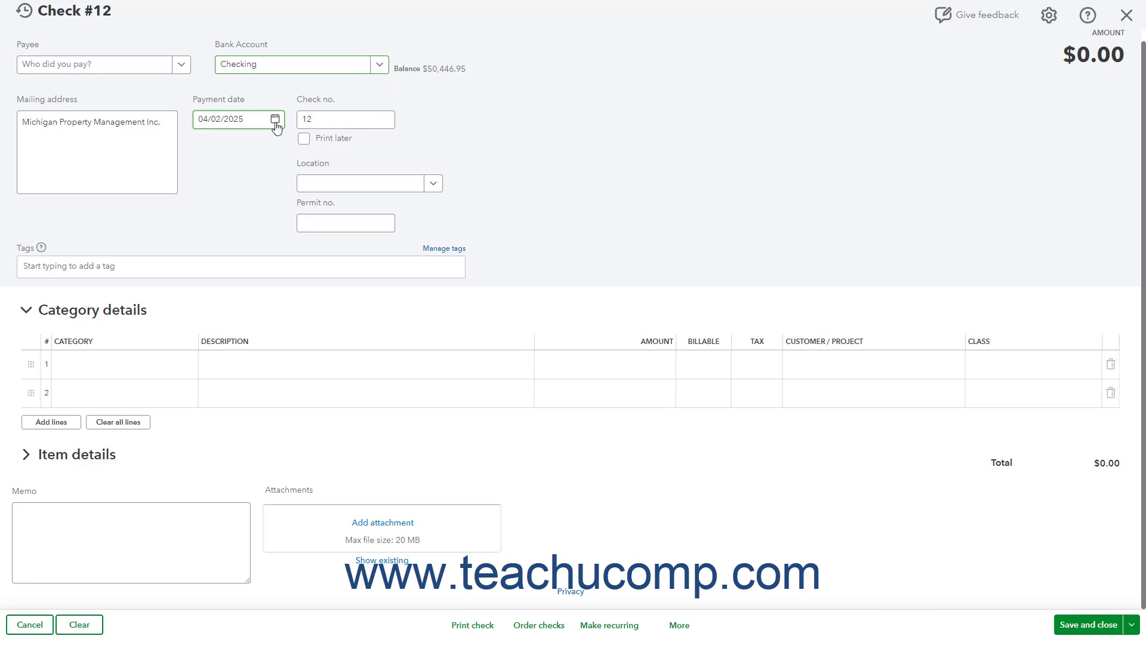
pyautogui.click(276, 119)
pyautogui.click(244, 199)
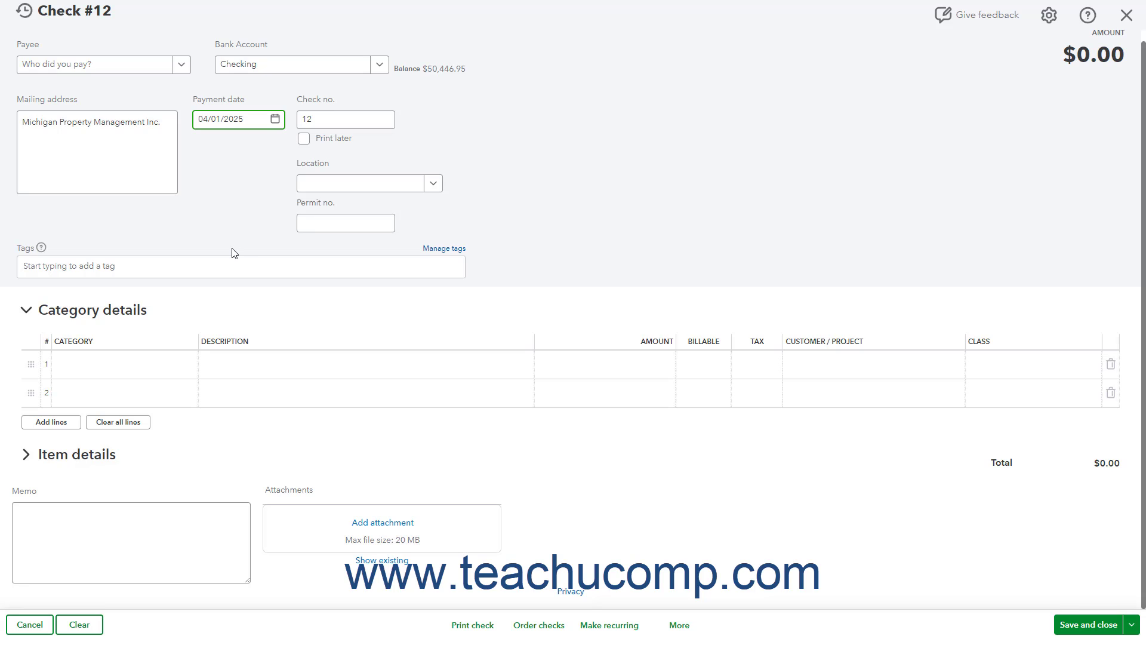
# Assign the Prepaid rent subaccount as the category of the check's first line
pyautogui.click(160, 369)
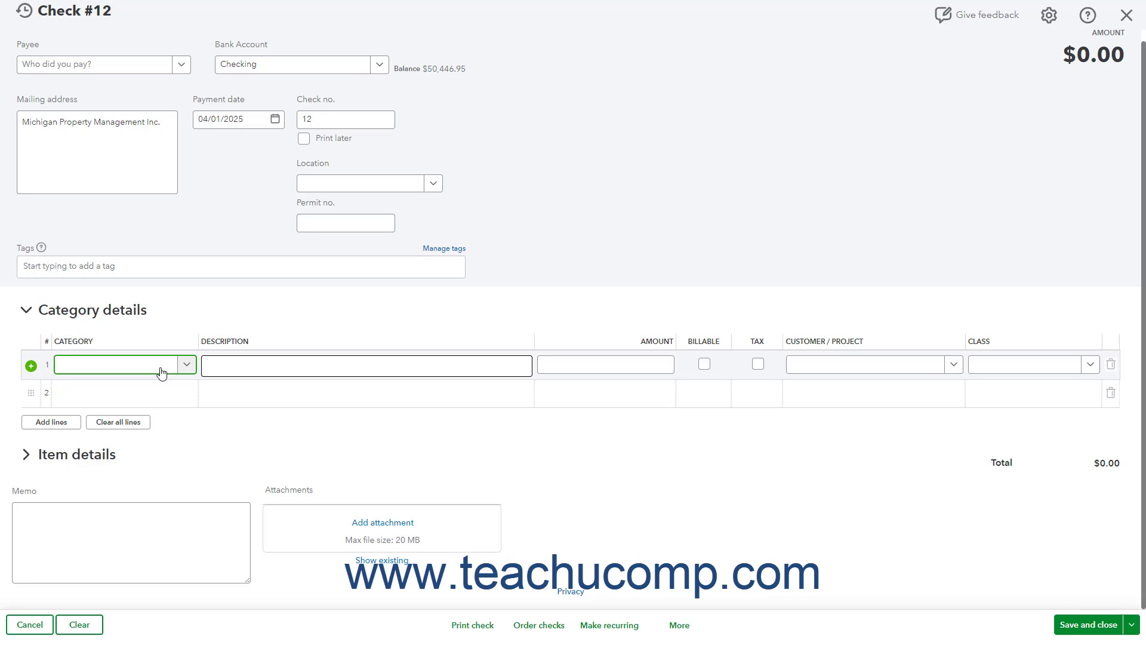
pyautogui.click(184, 365)
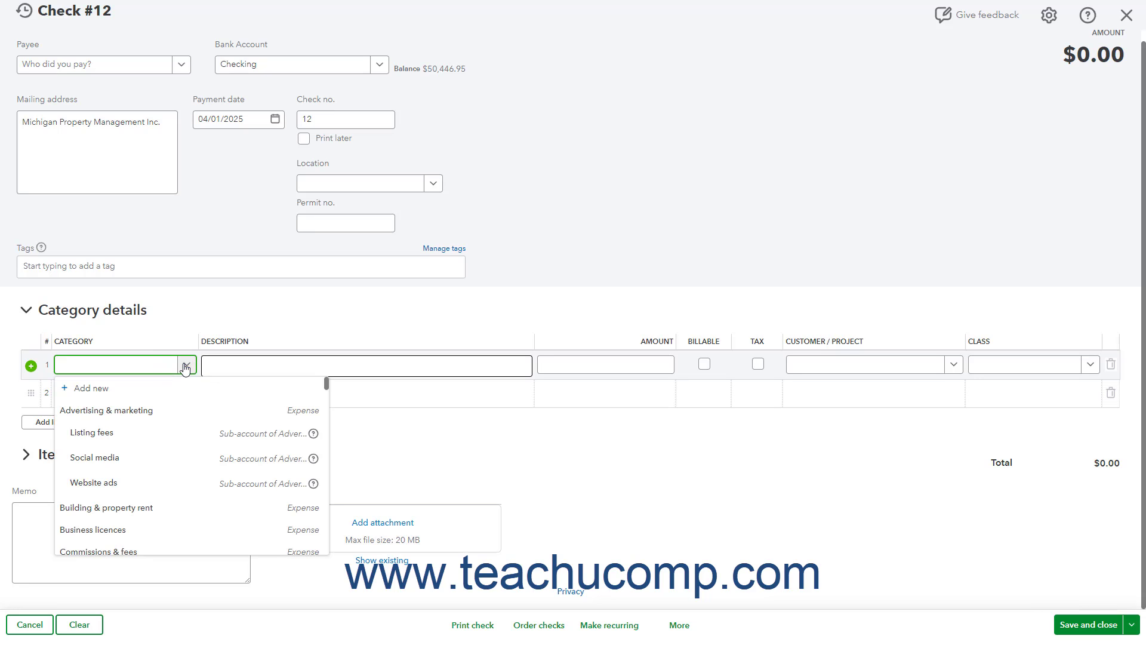
pyautogui.scroll(-5, 186, 417)
pyautogui.write('pre')
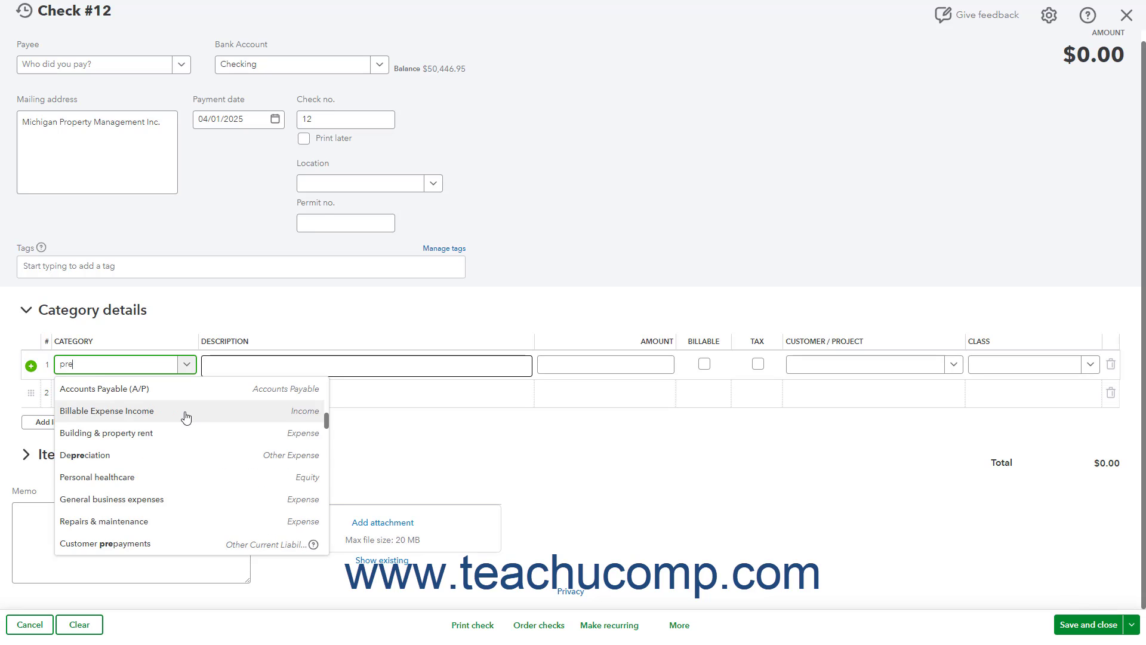
pyautogui.write('paid')
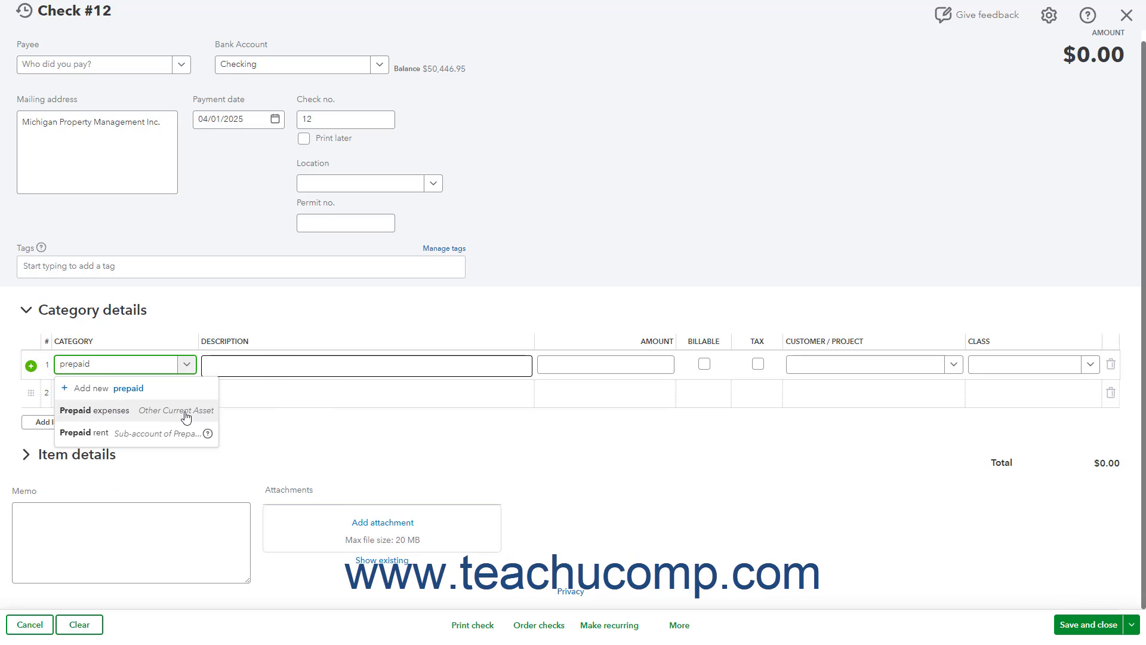
pyautogui.click(162, 431)
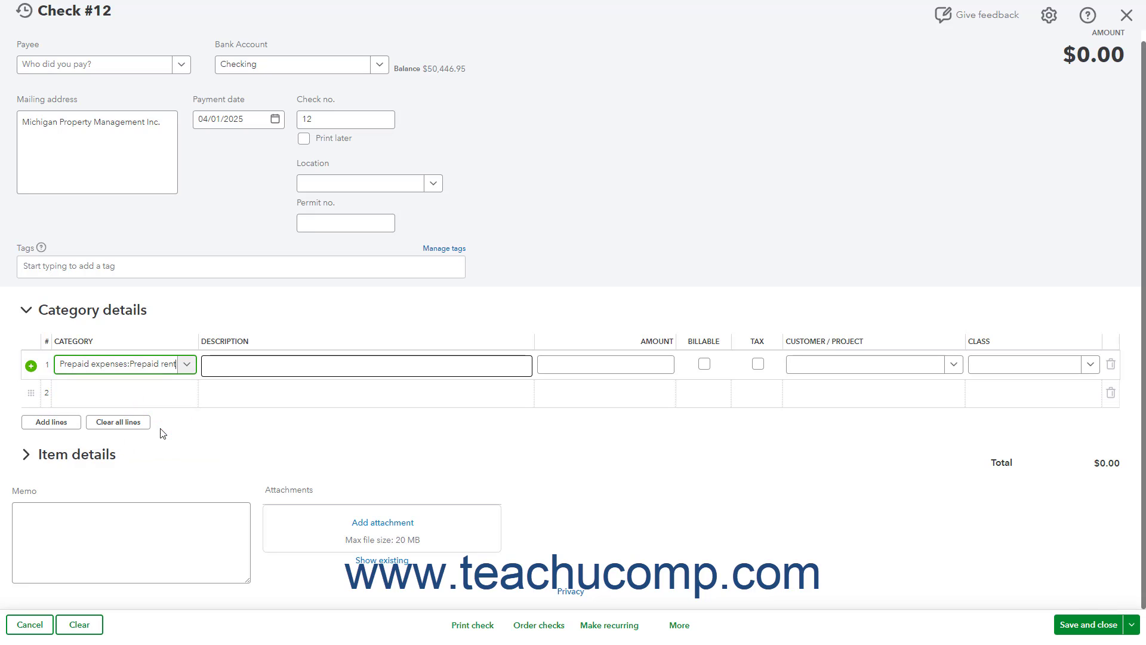
# Describe the first line as "Prepayment of 6 months of rent" and set its amount to 5000
pyautogui.click(239, 372)
pyautogui.write('Pre')
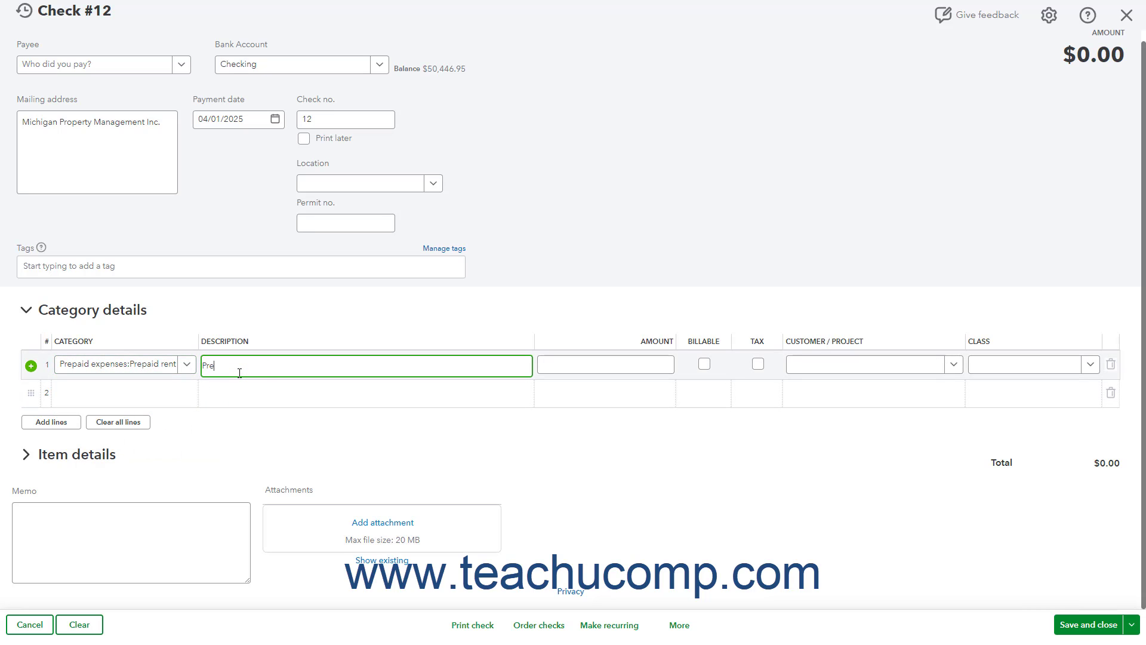
pyautogui.write('payment of 6 months of rent')
pyautogui.click(594, 363)
pyautogui.write('5000')
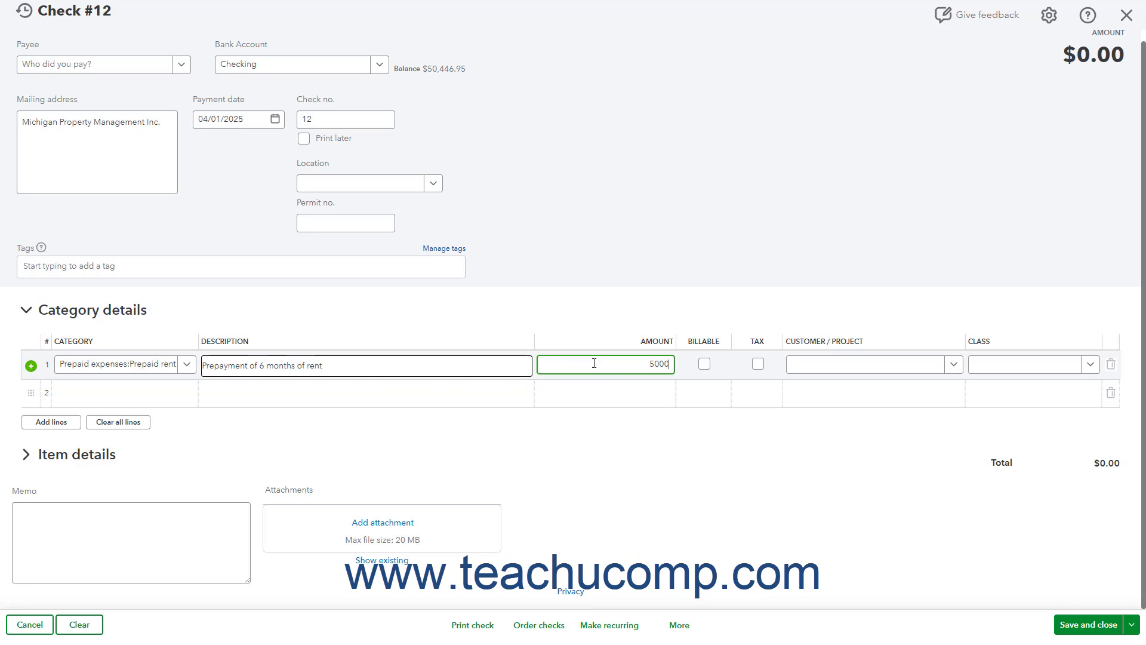
# Fill the second line with category Building & property rent, description "Prepayment of 6 months of rent" and amount 1000
pyautogui.click(181, 394)
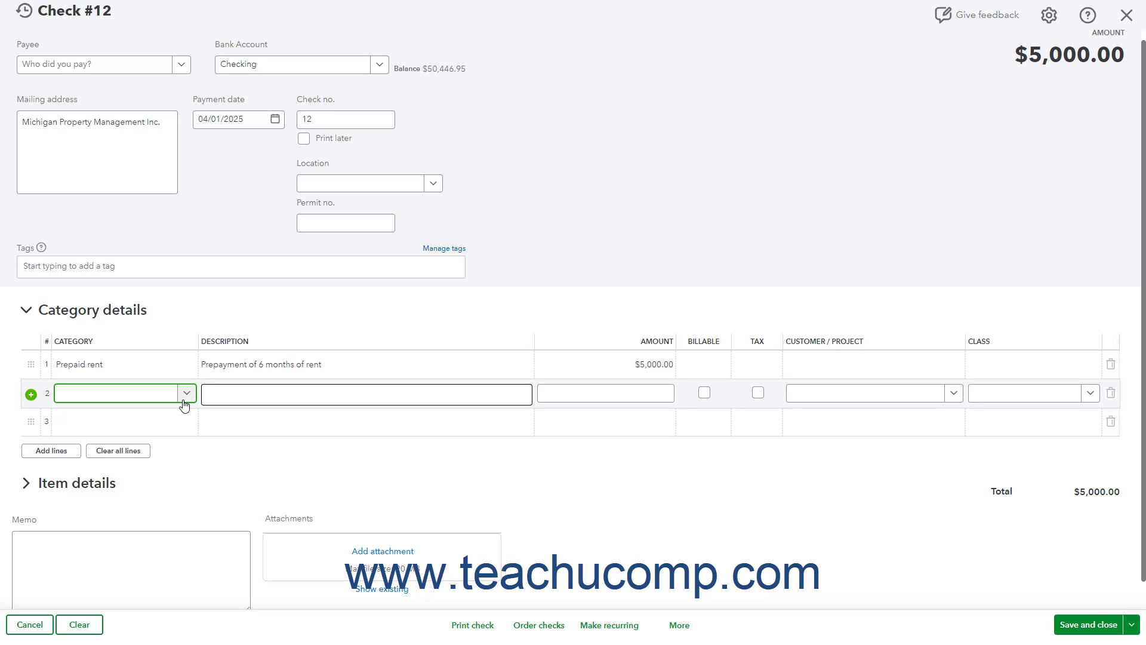
pyautogui.write('Build')
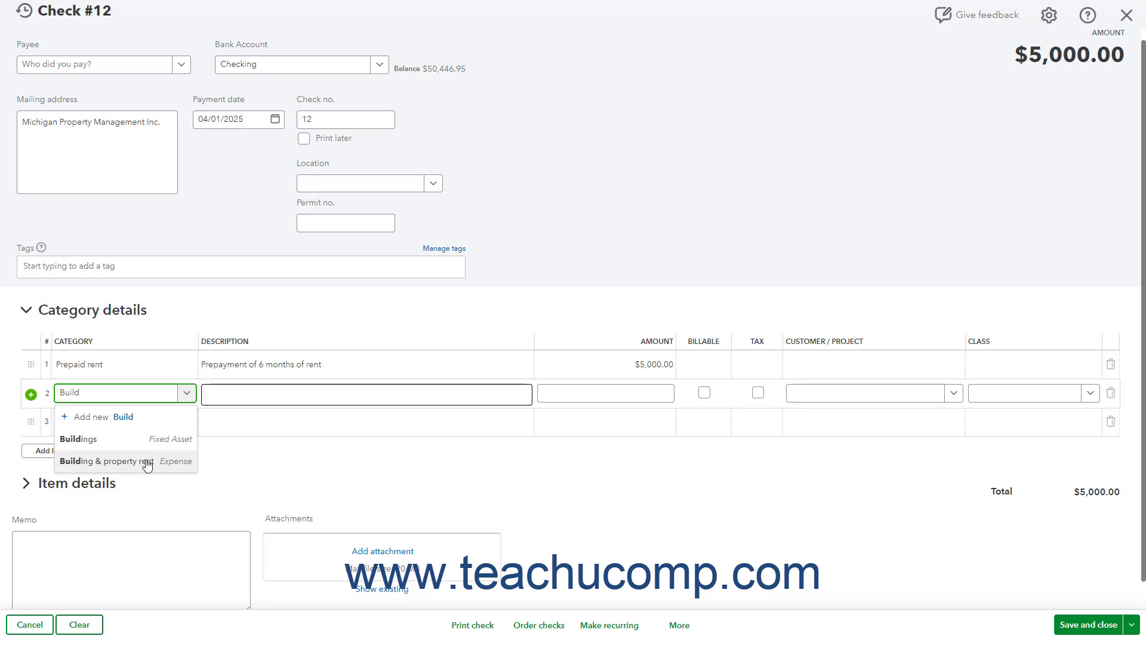
pyautogui.click(150, 460)
pyautogui.write('Prepayment of 6 months of rent')
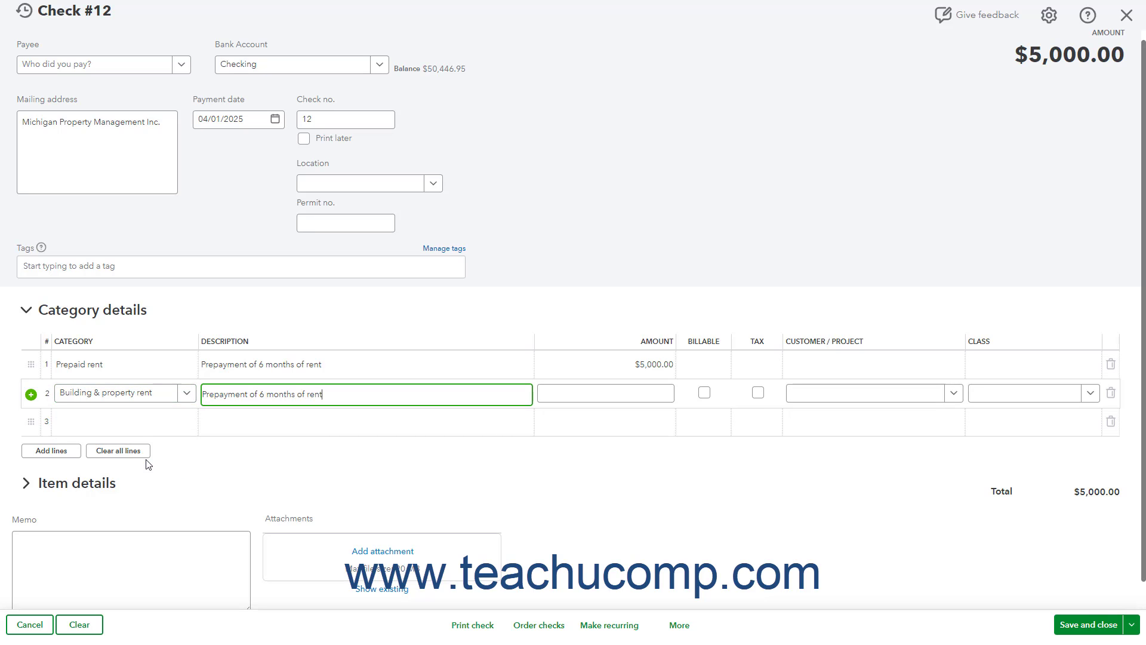
pyautogui.press('Tab')
pyautogui.write('1000')
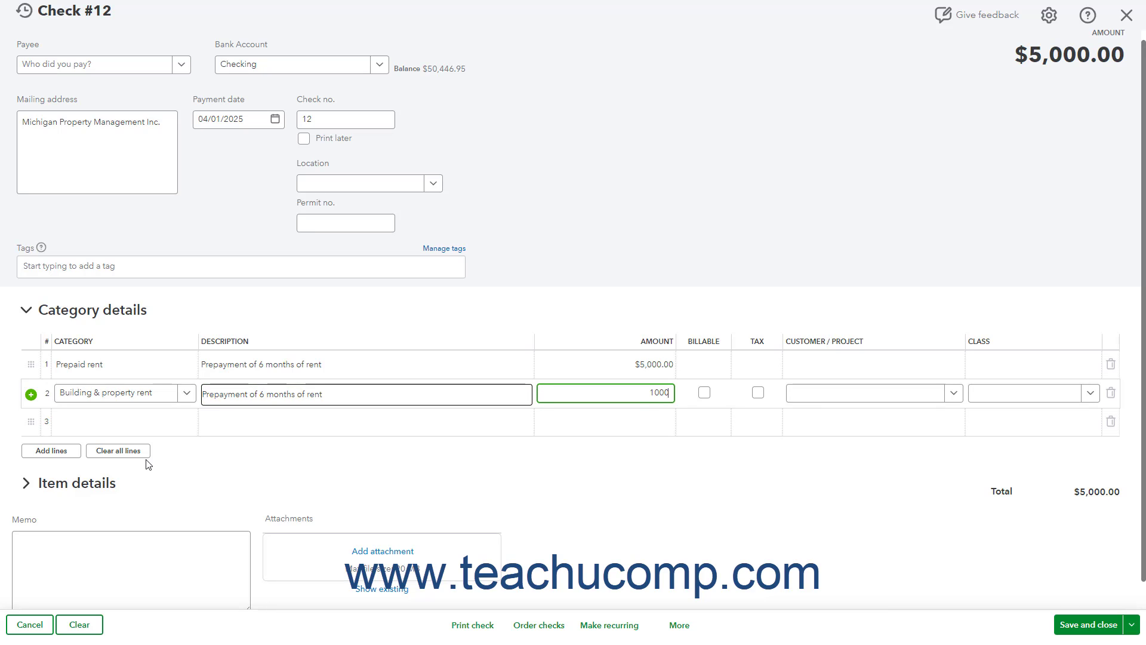
pyautogui.press('Tab')
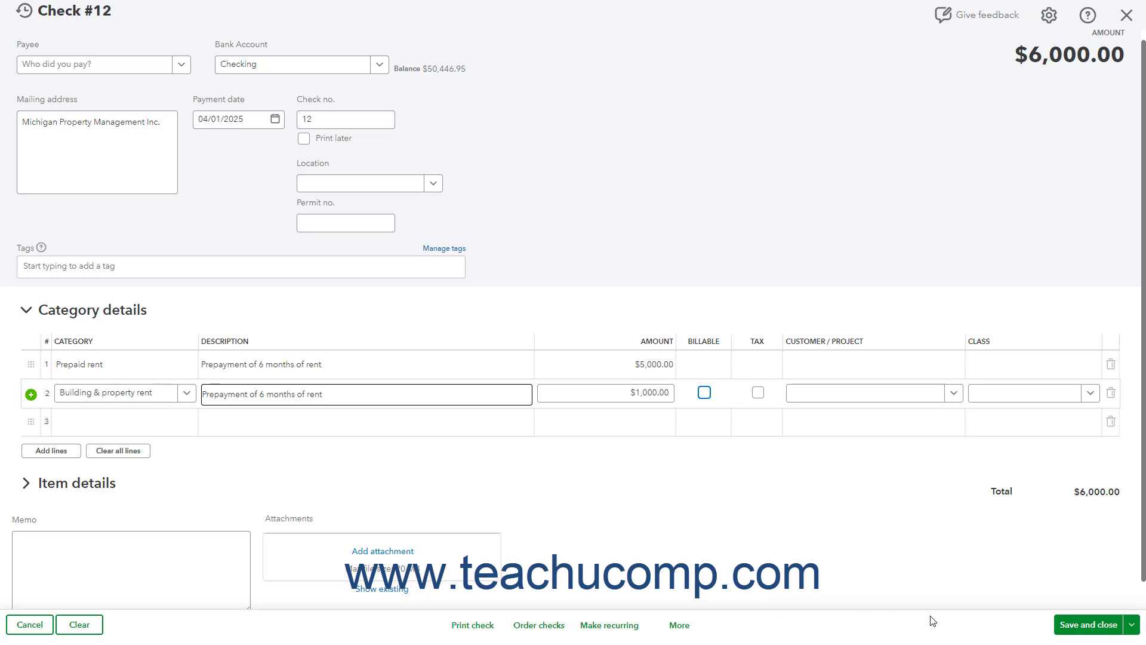
# Save and close the check, and reload the chart of accounts page
pyautogui.click(1074, 624)
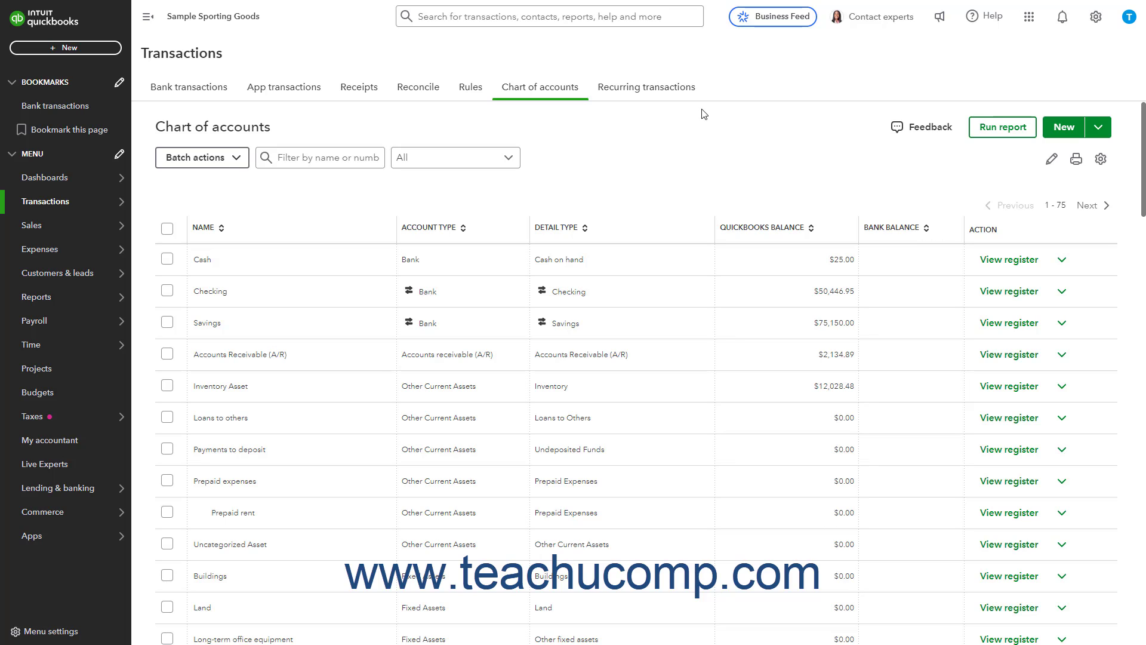
pyautogui.moveTo(560, 1)
pyautogui.click(69, 33)
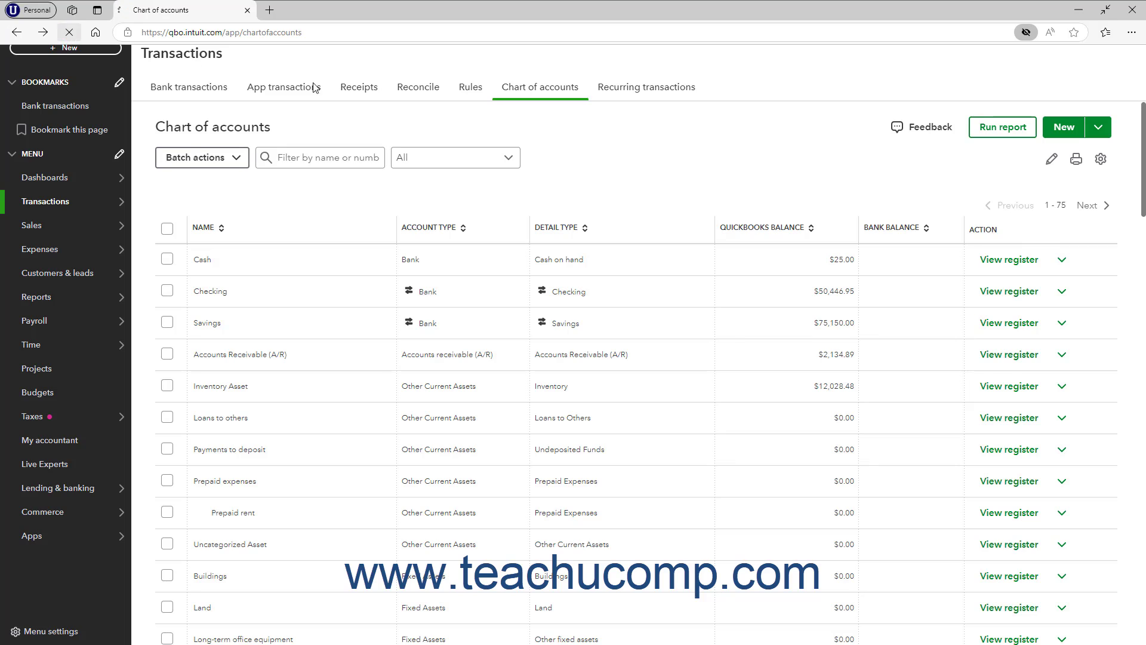